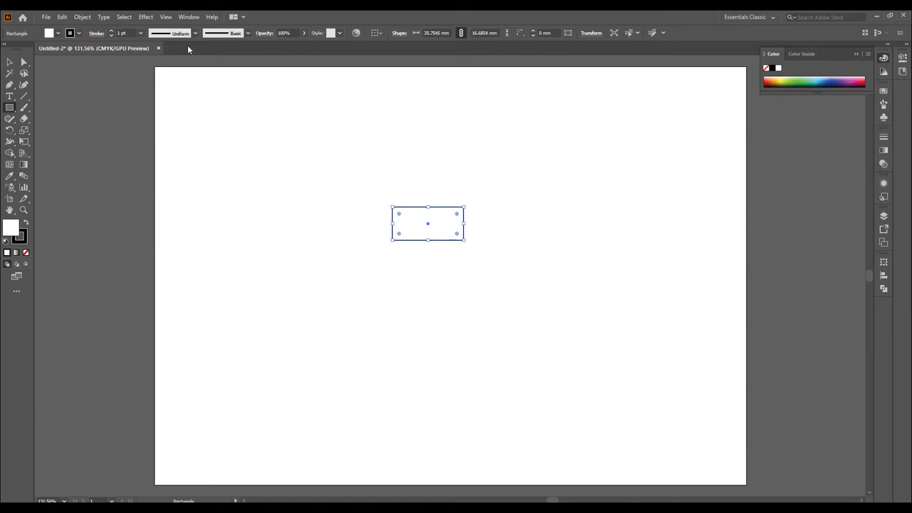
Step: Give the centre rectangle no stroke and a sky-blue fill, then deselect it
click(78, 34)
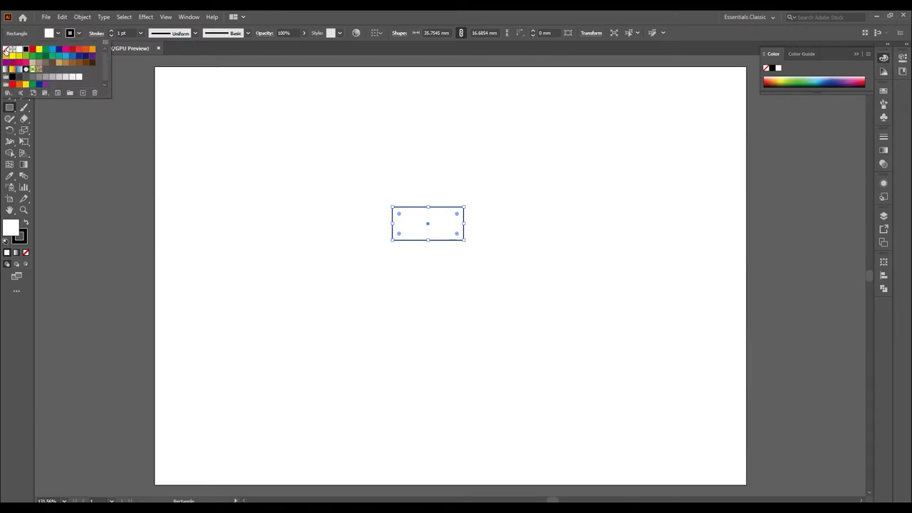
click(5, 50)
click(58, 33)
click(58, 33)
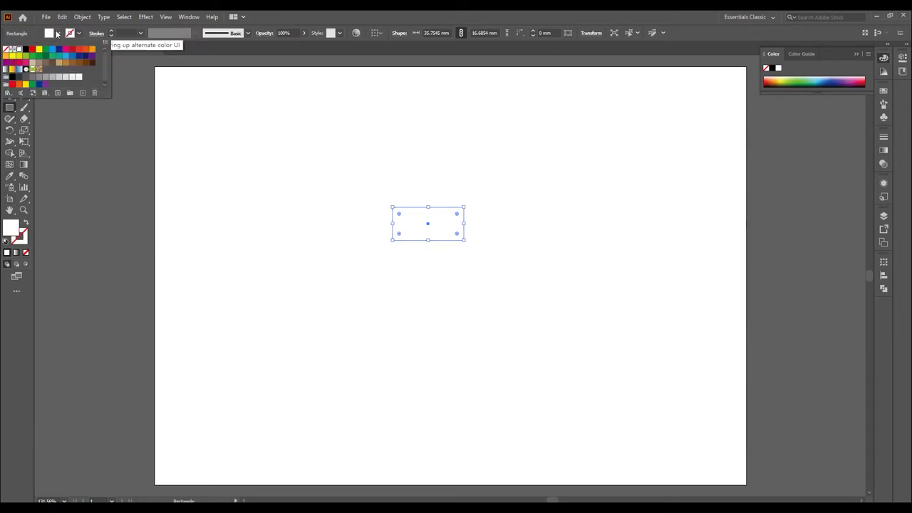
click(65, 55)
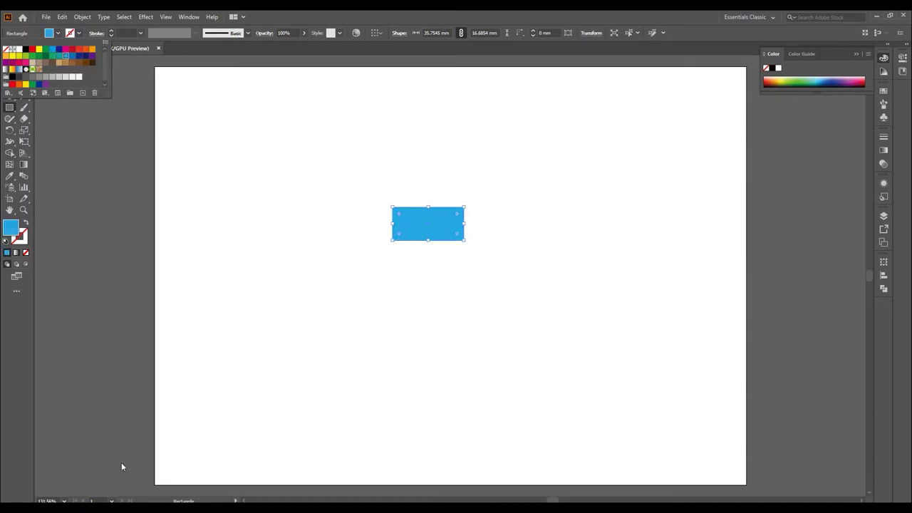
click(9, 62)
Step: Zoom in to 300% on the blue rectangle and show the Eraser tool's flyout of cutting tools
click(376, 225)
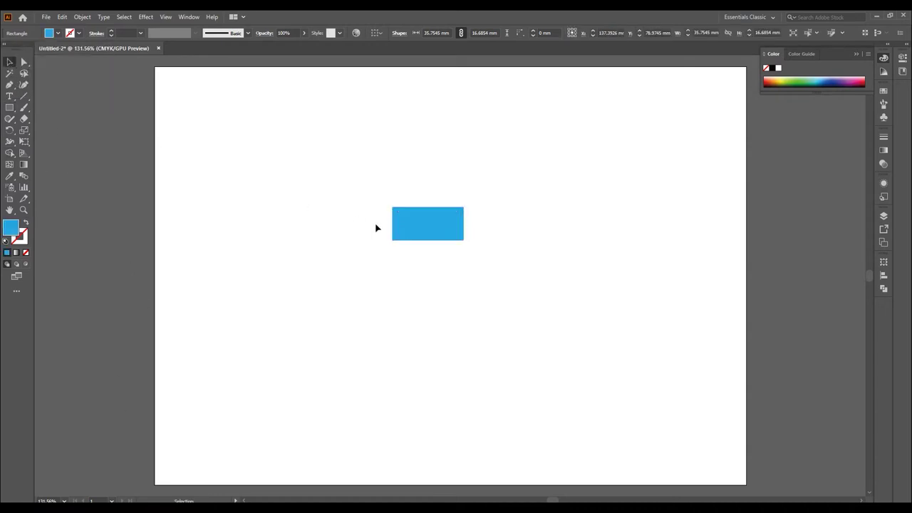
scroll(486, 286, up, 3)
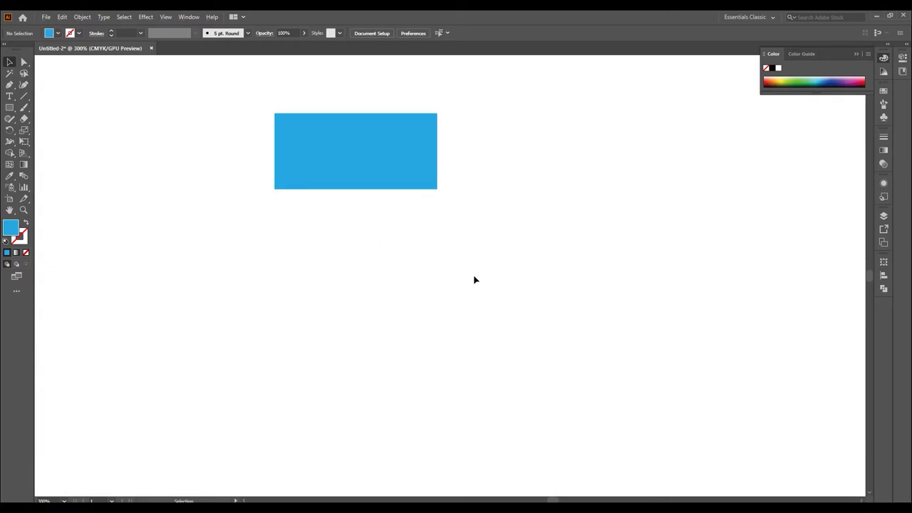
mouse_move(475, 279)
mouse_down()
mouse_move(437, 299)
mouse_move(474, 347)
mouse_up()
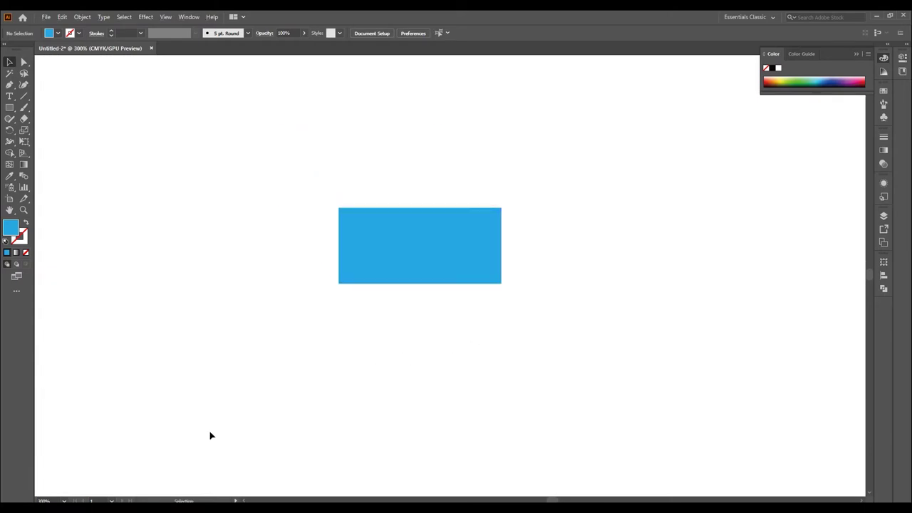
right_click(25, 121)
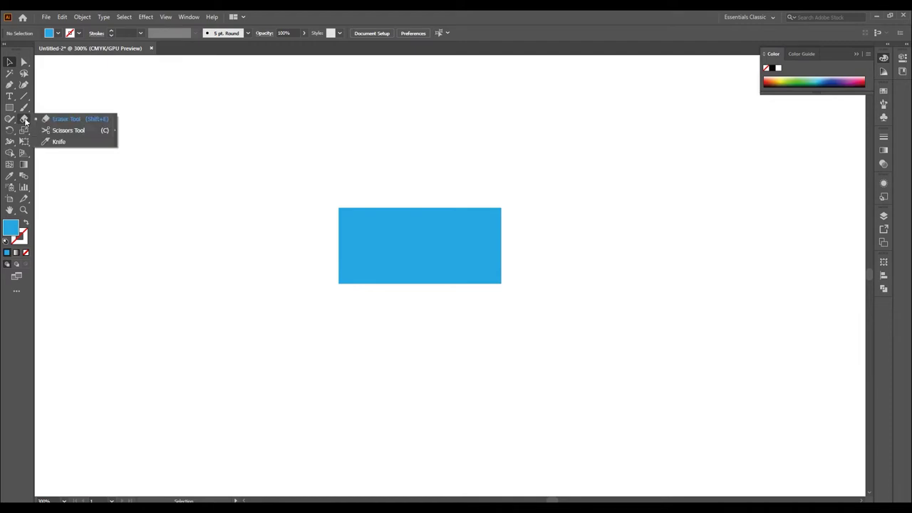
Step: Slice the blue rectangle into many pieces with freehand Knife cuts, then select all fragments
click(59, 142)
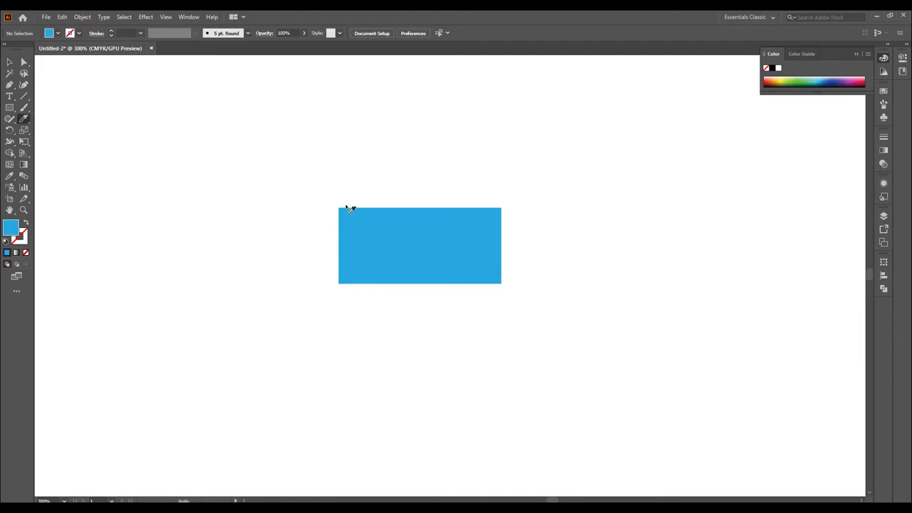
drag(349, 209, 340, 222)
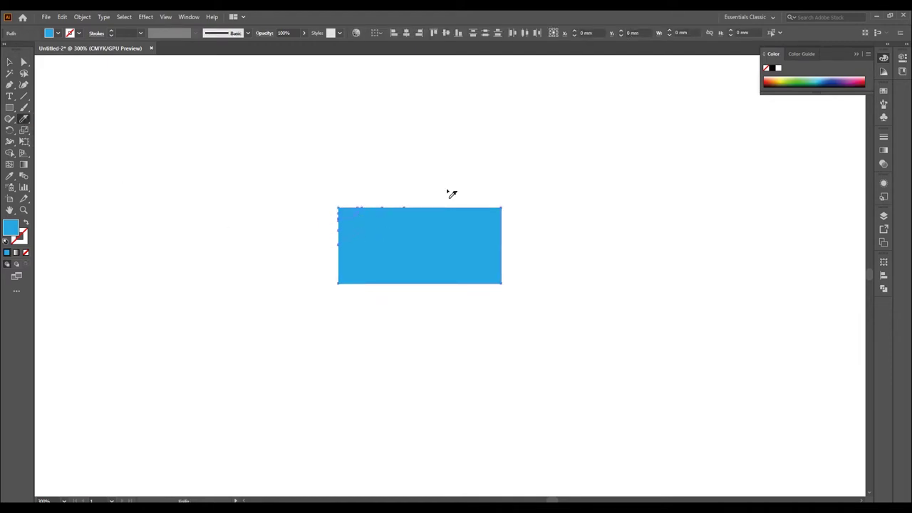
drag(420, 171, 523, 244)
mouse_move(371, 284)
mouse_down()
mouse_move(346, 300)
mouse_move(533, 228)
mouse_up()
mouse_move(404, 173)
mouse_down()
mouse_move(477, 285)
mouse_move(511, 283)
mouse_up()
drag(279, 215, 428, 197)
drag(535, 227, 494, 268)
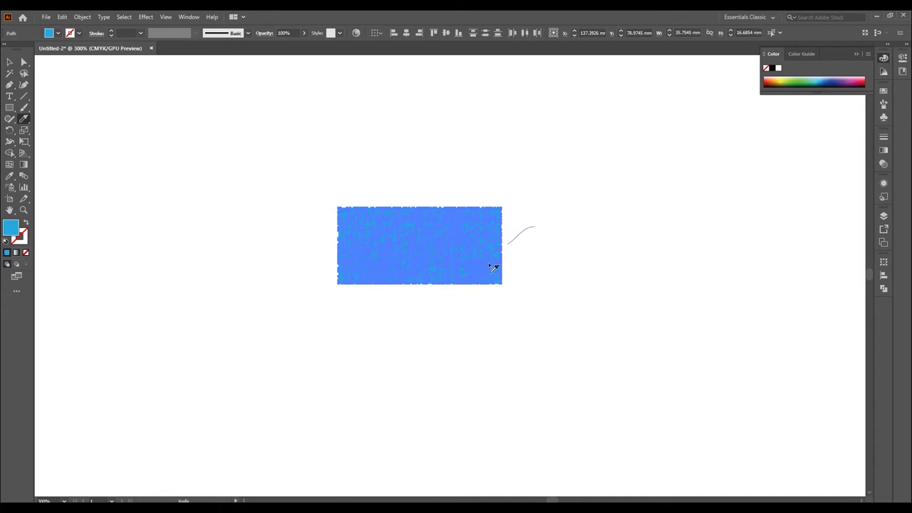
mouse_move(397, 178)
mouse_down()
mouse_move(366, 253)
mouse_move(400, 226)
mouse_up()
drag(554, 241, 502, 242)
click(10, 62)
mouse_move(270, 141)
mouse_down()
mouse_move(535, 311)
mouse_move(529, 326)
mouse_up()
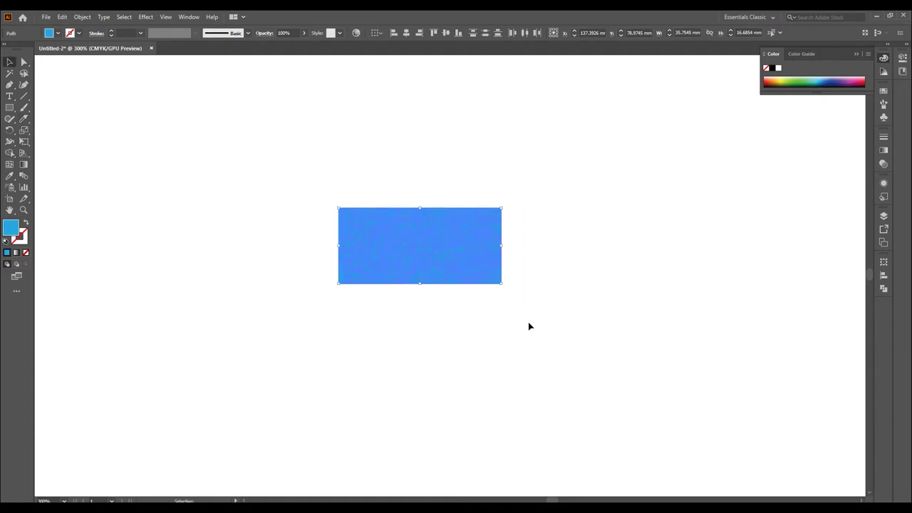
Step: Delete the outer fragment groups and move the remaining middle block left and down
click(884, 275)
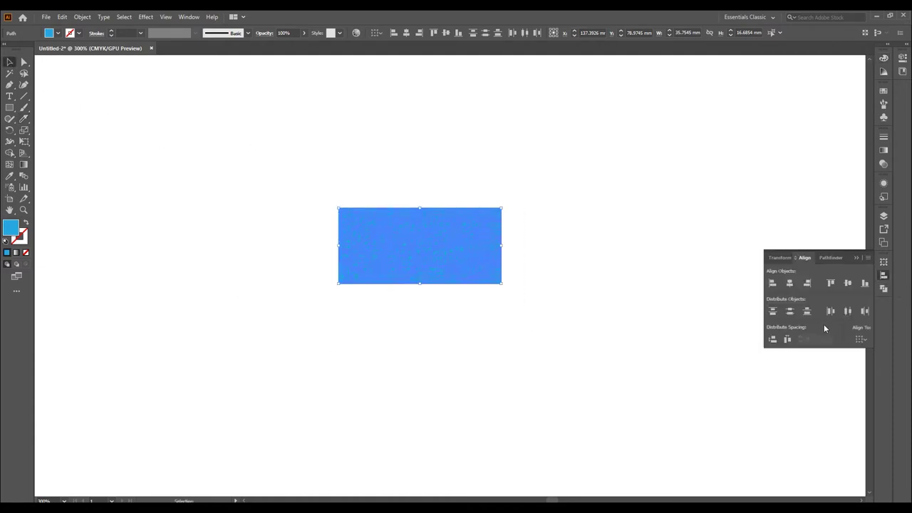
mouse_move(309, 177)
mouse_down()
mouse_move(467, 309)
mouse_move(492, 315)
mouse_up()
key(Delete)
drag(623, 191, 755, 316)
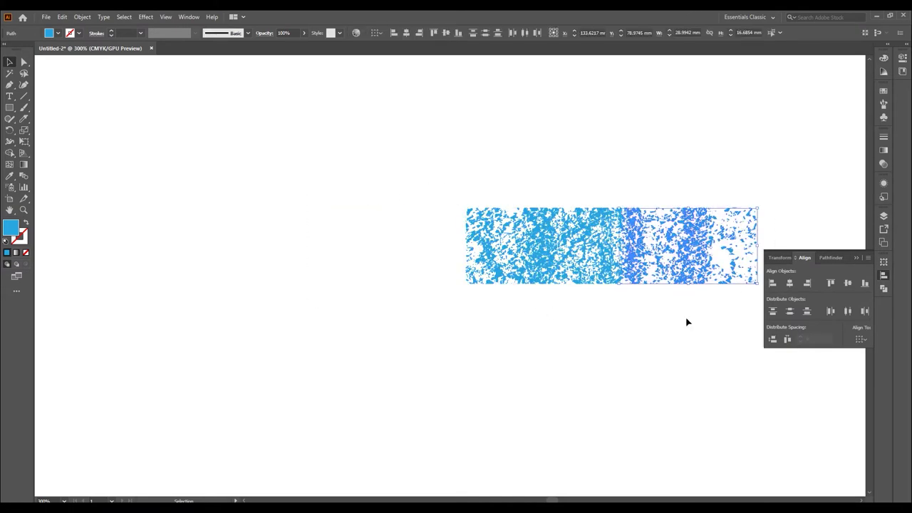
key(Delete)
drag(419, 178, 627, 293)
drag(584, 254, 453, 278)
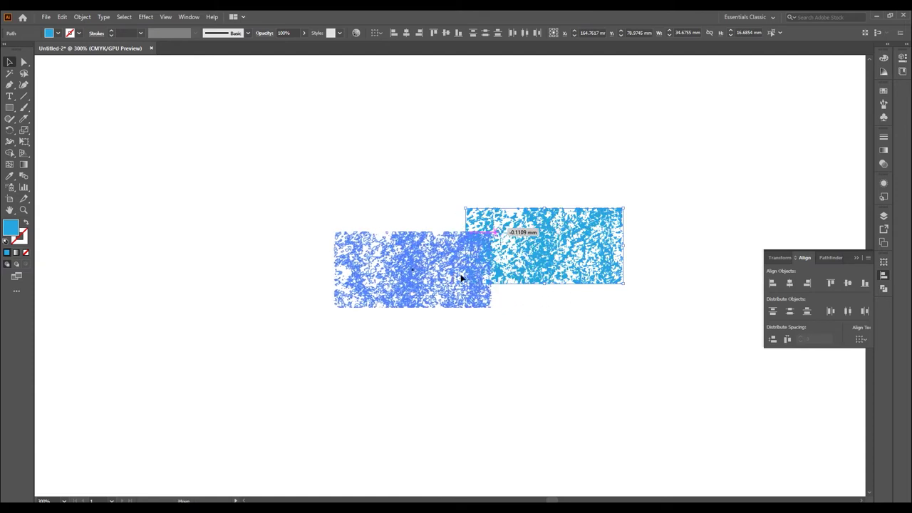
Step: Spread the fragments, then the rightmost group, apart with Horizontal Distribute Space
click(787, 341)
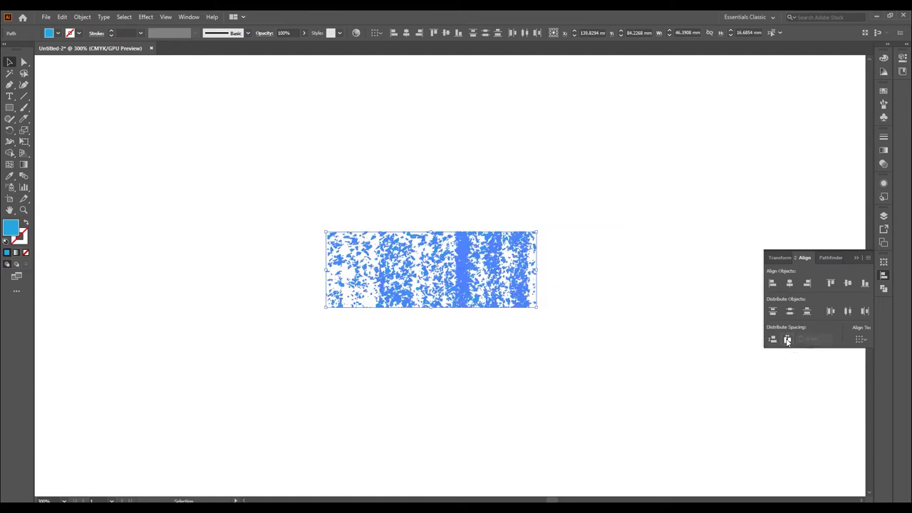
click(788, 341)
click(788, 341)
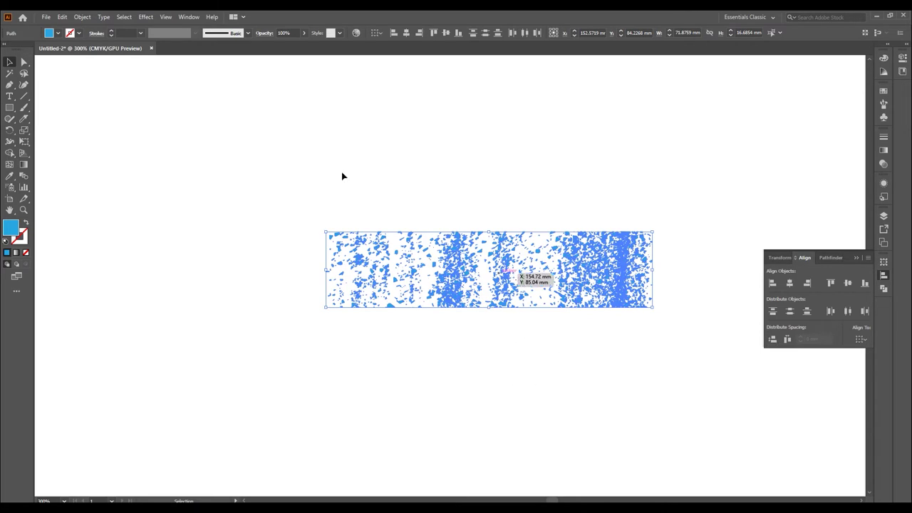
drag(551, 177, 694, 355)
click(787, 339)
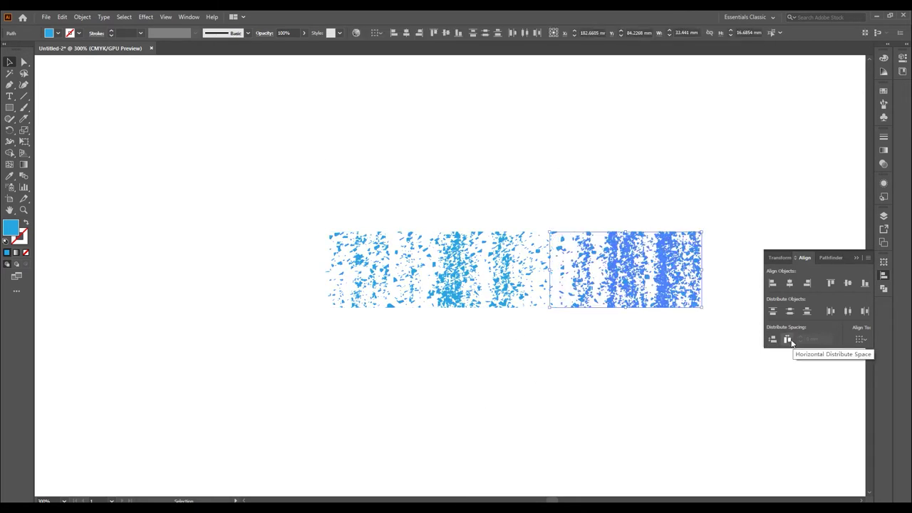
click(790, 340)
click(788, 340)
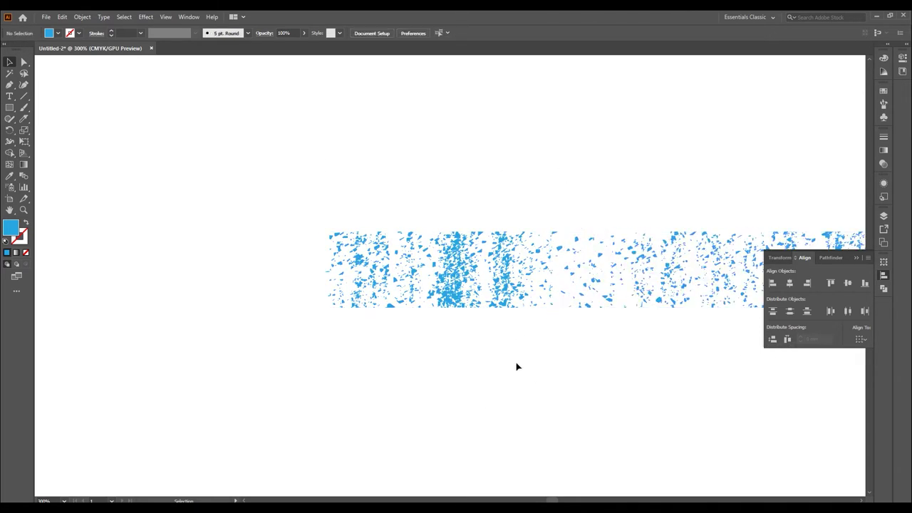
Step: Spread the dense cluster further rightward and zoom out to see the whole page
drag(516, 364, 539, 266)
click(787, 340)
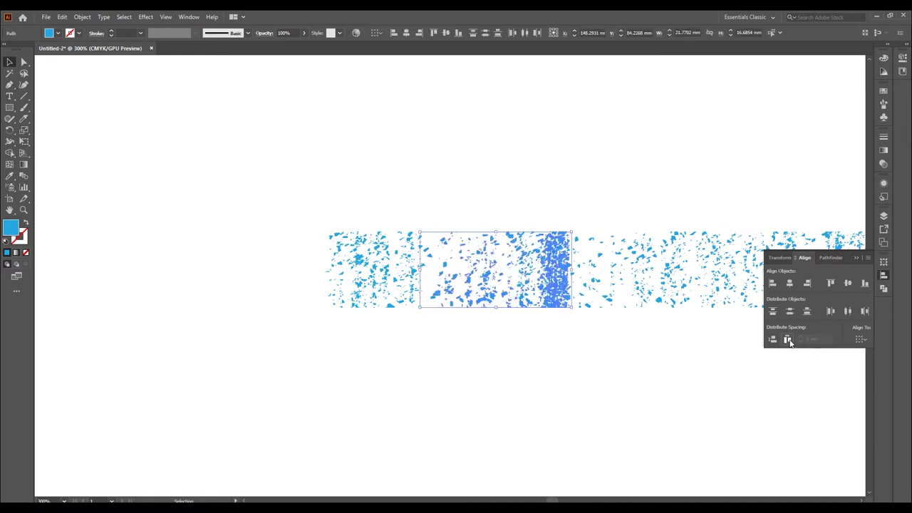
click(787, 340)
click(589, 345)
key(ctrl+minus)
key(ctrl+minus)
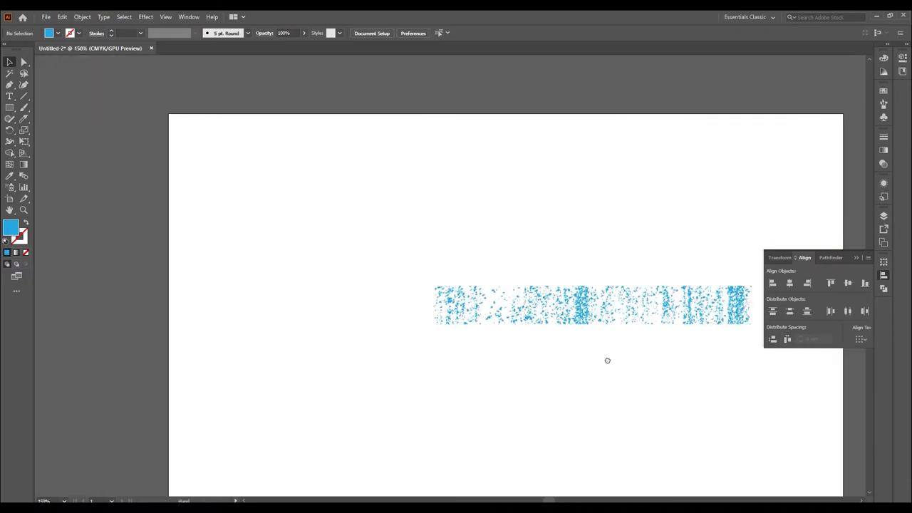
Step: Slide the strip's right and middle pieces left so they overlap into one compact block
drag(663, 368, 585, 258)
drag(613, 300, 364, 303)
drag(620, 335, 502, 268)
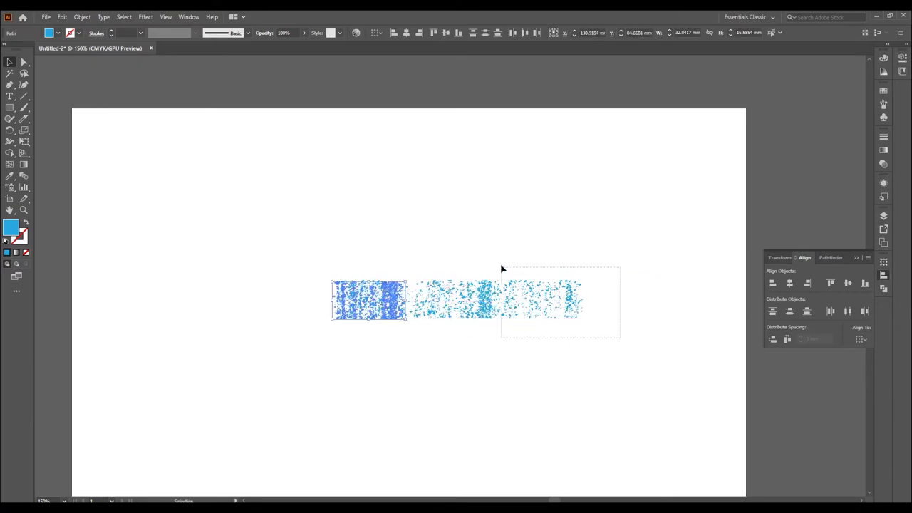
drag(527, 300, 354, 294)
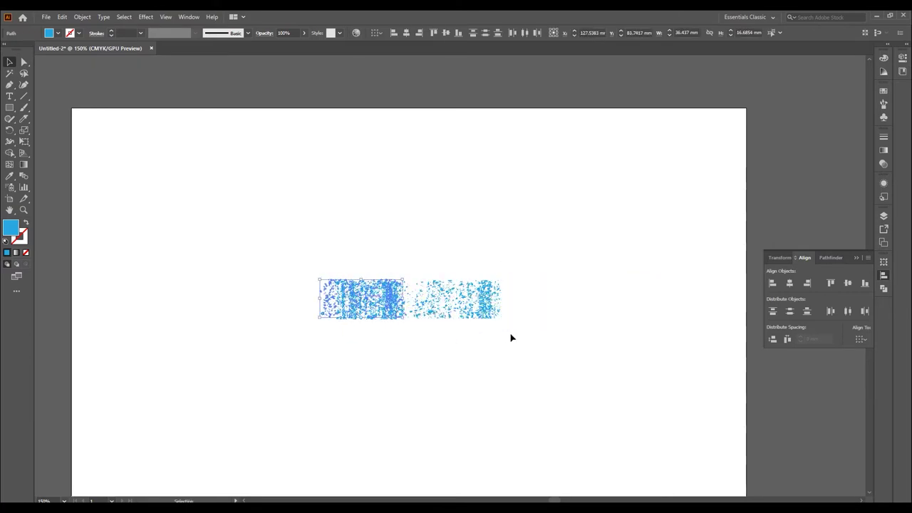
drag(511, 335, 411, 266)
drag(428, 308, 343, 312)
Step: Zoom in to 400% and marquee-select every fragment of the blue block
click(409, 347)
scroll(381, 355, up, 2)
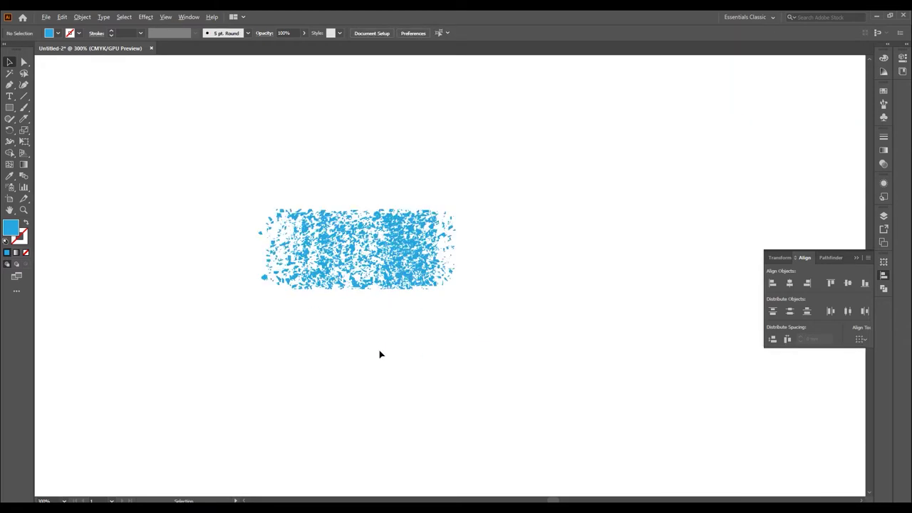
scroll(385, 350, up, 1)
drag(264, 184, 589, 372)
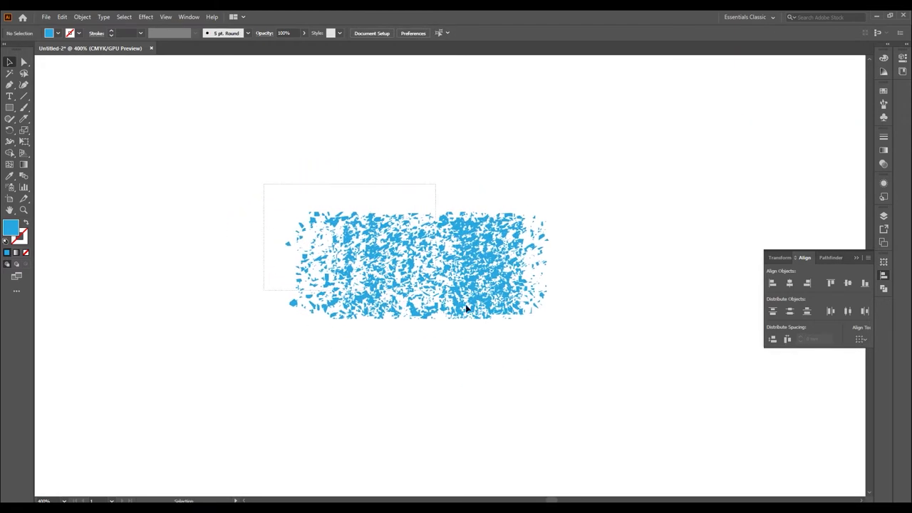
Step: Apply Transform Each copies: 20 mm horizontal and vertical moves, 20° angle, Random on
click(82, 17)
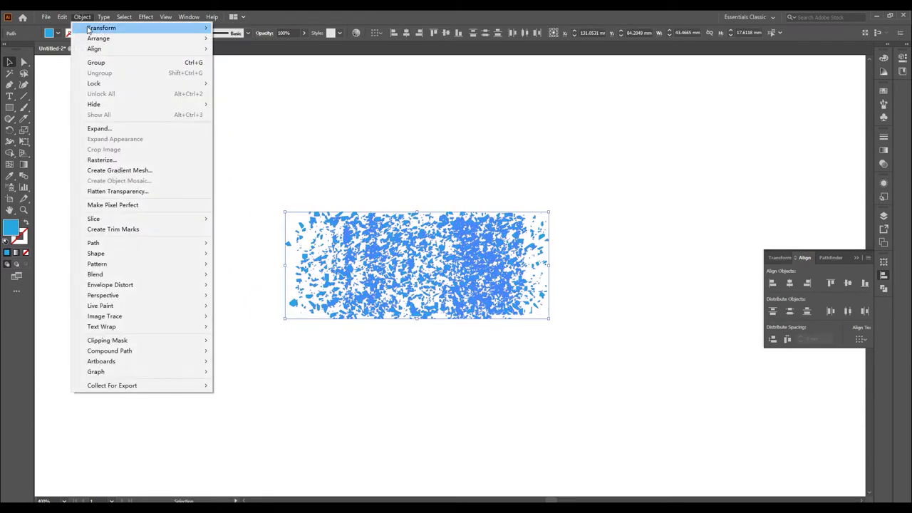
mouse_move(101, 28)
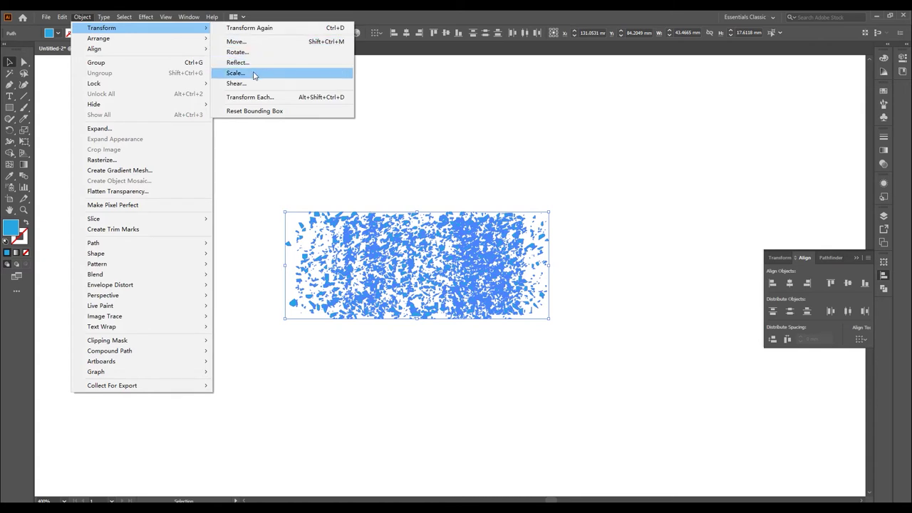
click(256, 98)
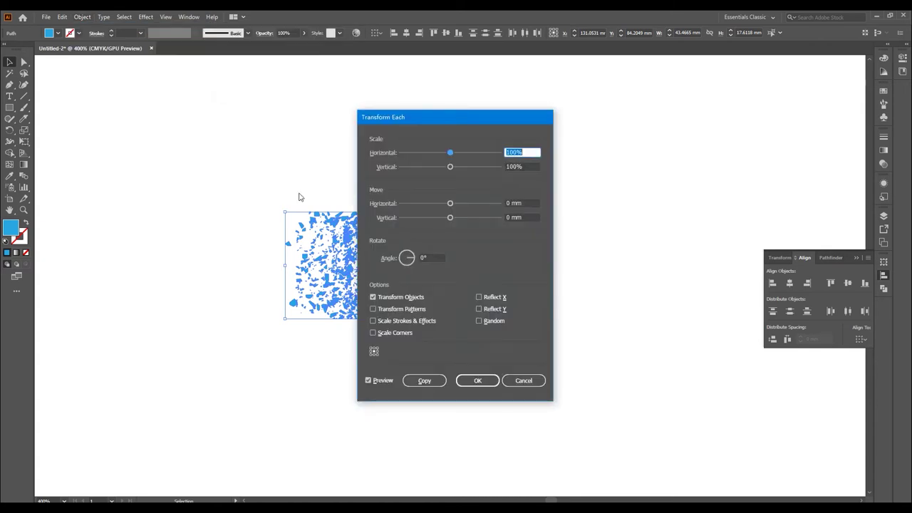
click(508, 203)
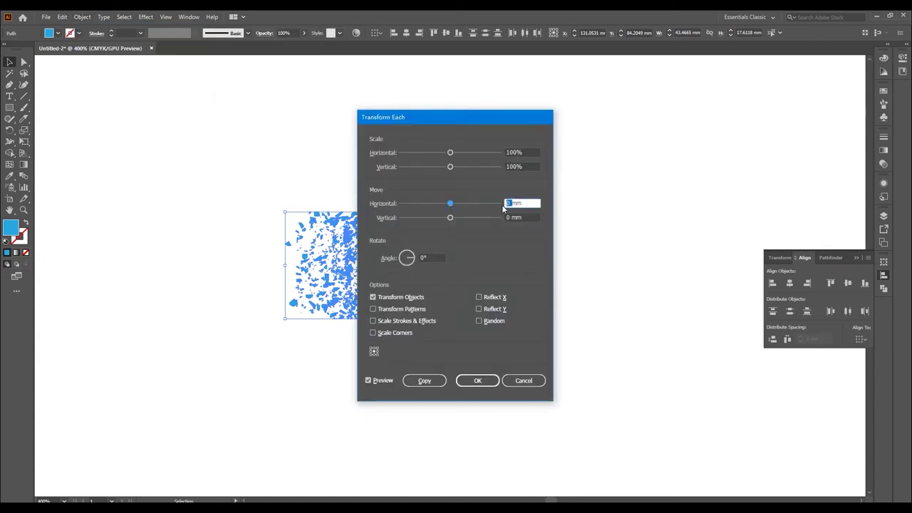
text(20mm)
click(510, 217)
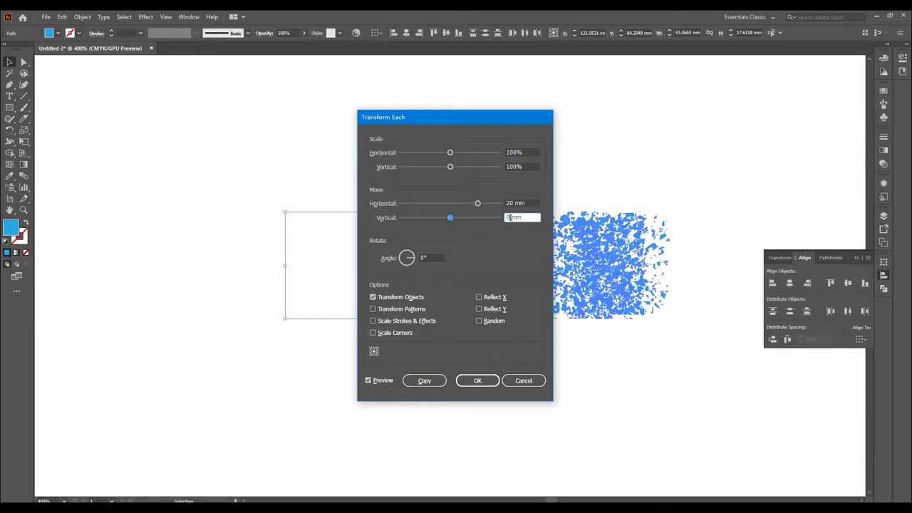
text(20)
click(423, 258)
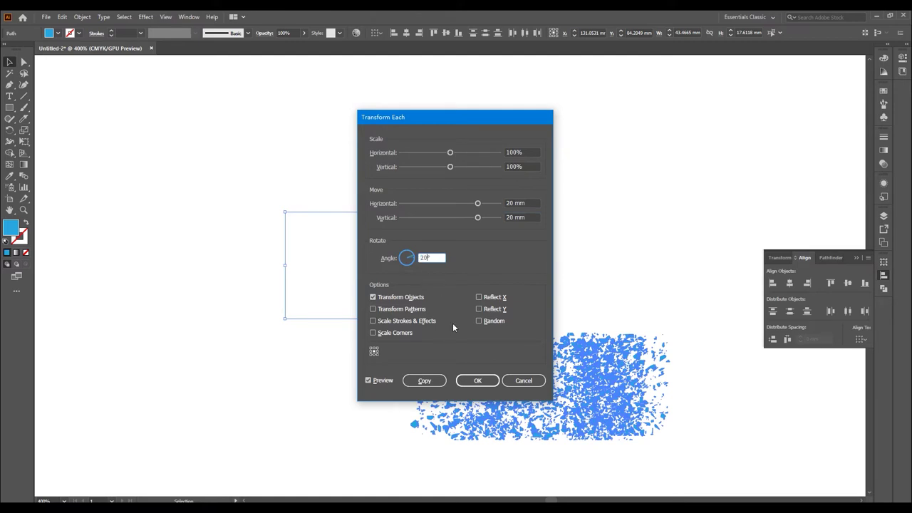
click(479, 321)
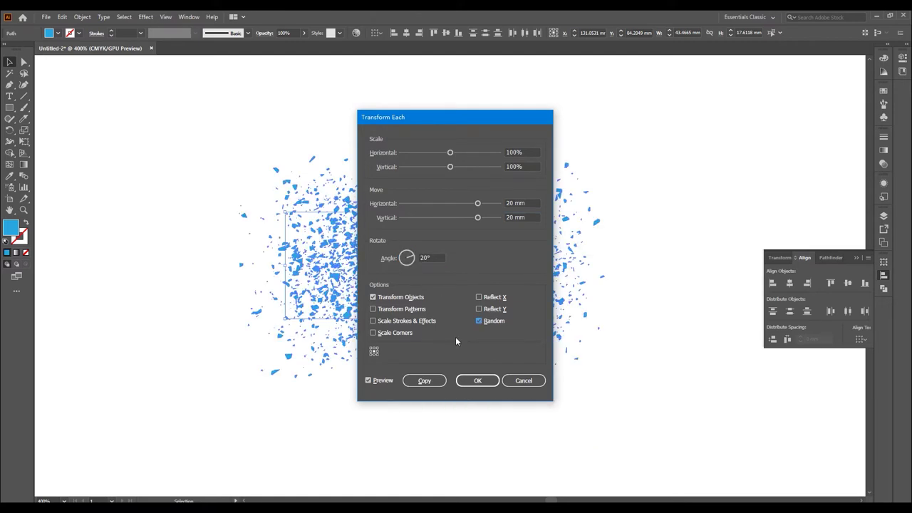
key(alt+c)
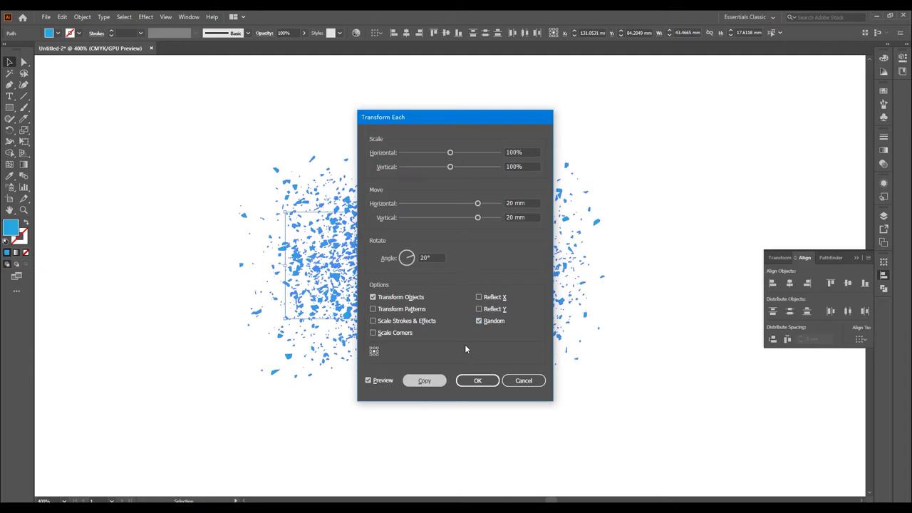
key(alt+c)
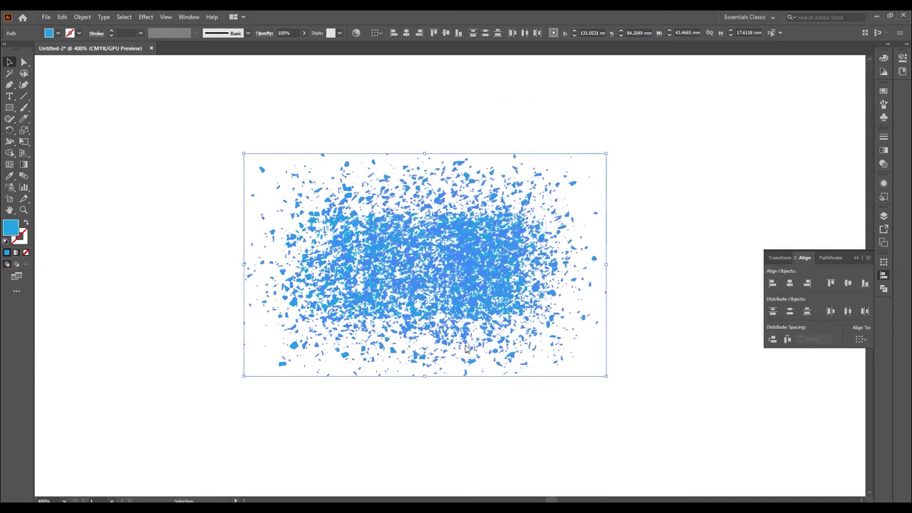
Step: Repeat Transform Each twice with Ctrl+D to thicken the spray, then zoom out
key(ctrl+d)
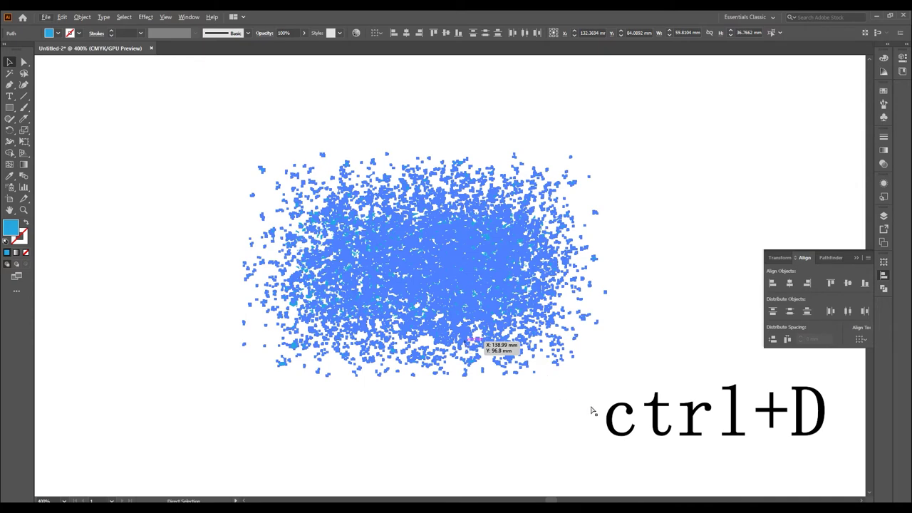
key(ctrl+d)
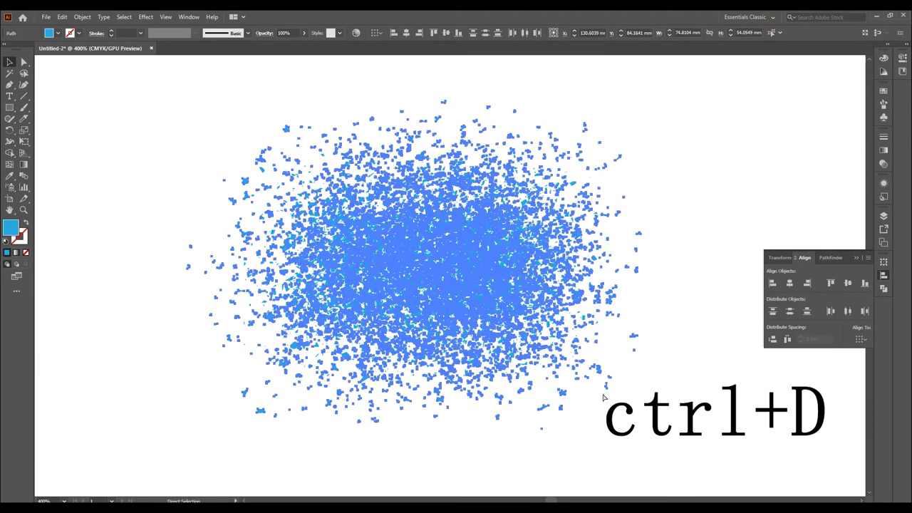
key(v)
scroll(703, 330, down, 1)
scroll(720, 337, down, 1)
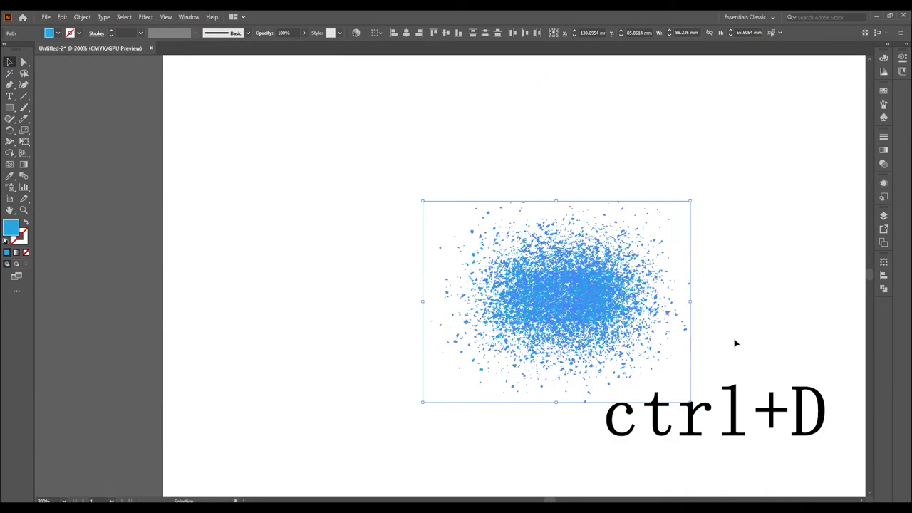
mouse_move(735, 344)
mouse_down()
mouse_move(563, 332)
mouse_move(560, 313)
mouse_up()
scroll(563, 332, down, 1)
Step: Marquee-select the whole spray cluster
key(a)
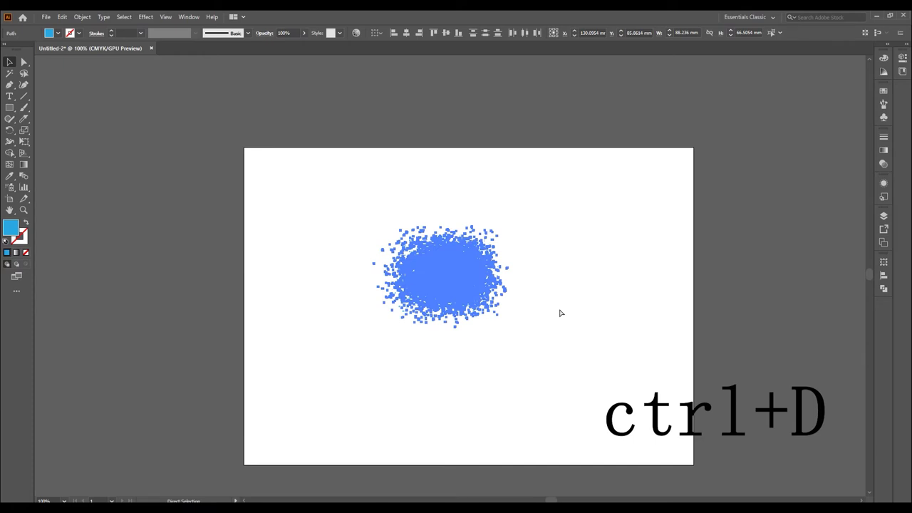
key(v)
click(542, 362)
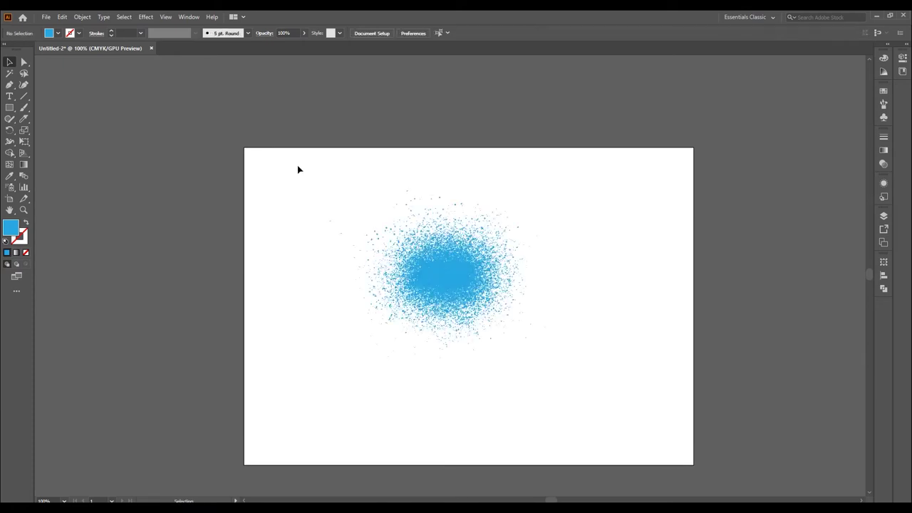
mouse_move(298, 165)
mouse_down()
mouse_move(590, 388)
mouse_move(568, 381)
mouse_move(603, 431)
mouse_up()
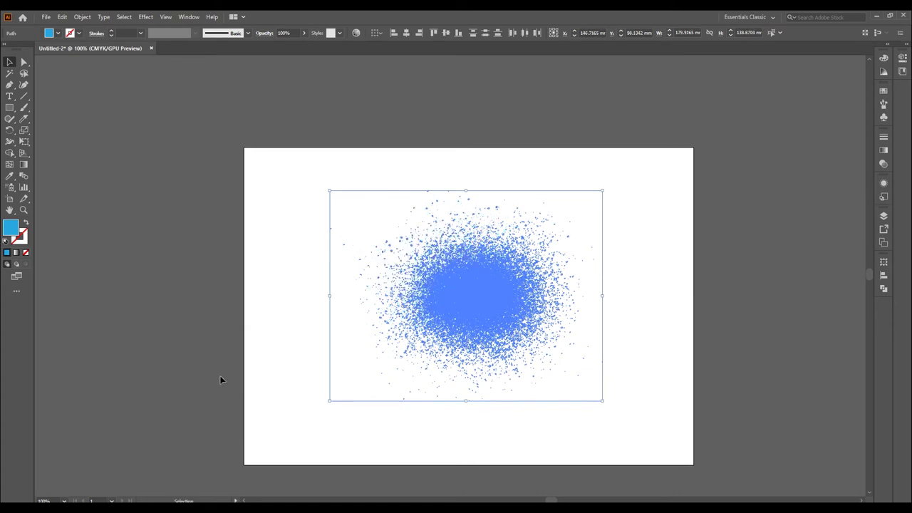
Step: Draw a full-artboard 297 × 210 mm rectangle filled bright yellow #F9F941
click(155, 243)
key(m)
mouse_move(244, 148)
mouse_down()
mouse_move(609, 389)
mouse_move(694, 464)
mouse_up()
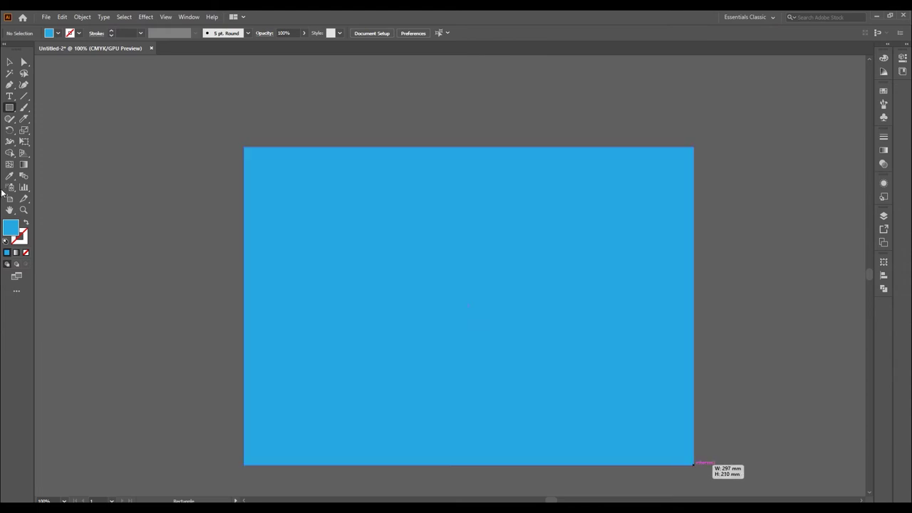
double_click(10, 227)
drag(442, 314, 447, 361)
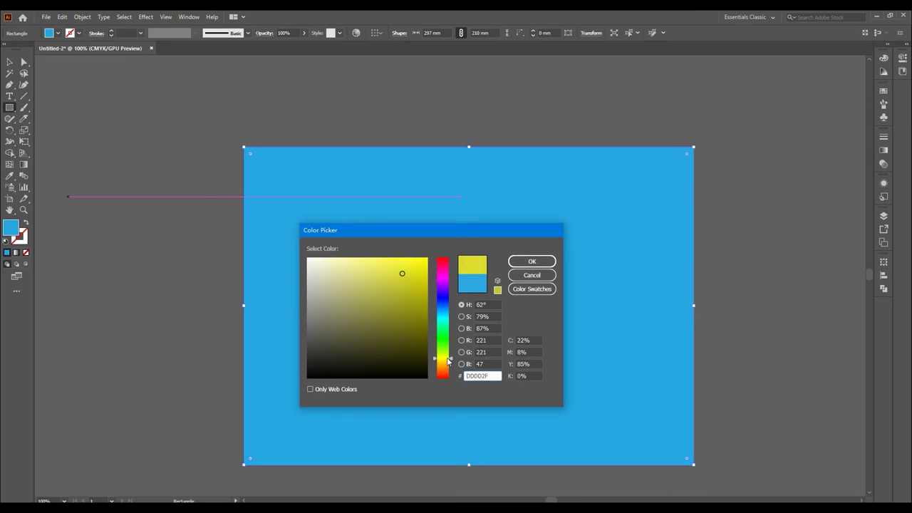
mouse_move(402, 274)
mouse_down()
mouse_move(397, 254)
mouse_move(383, 252)
mouse_move(397, 259)
mouse_up()
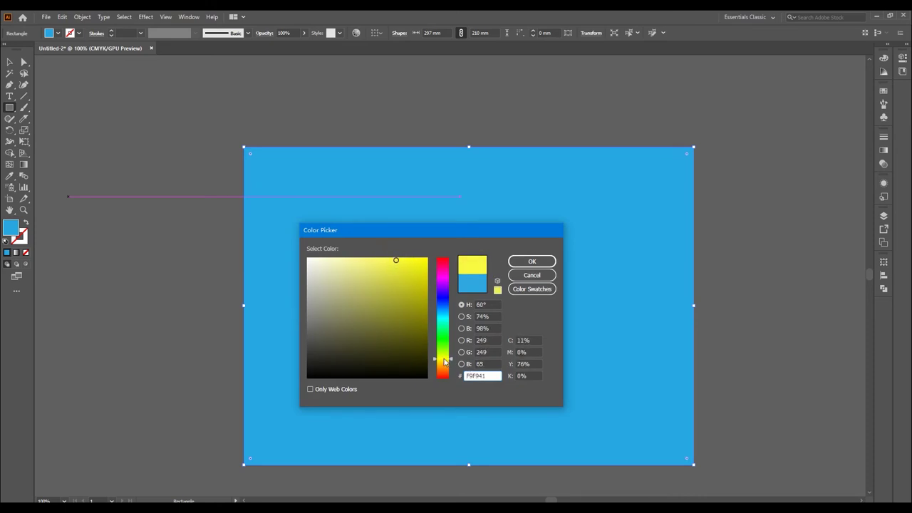
click(531, 262)
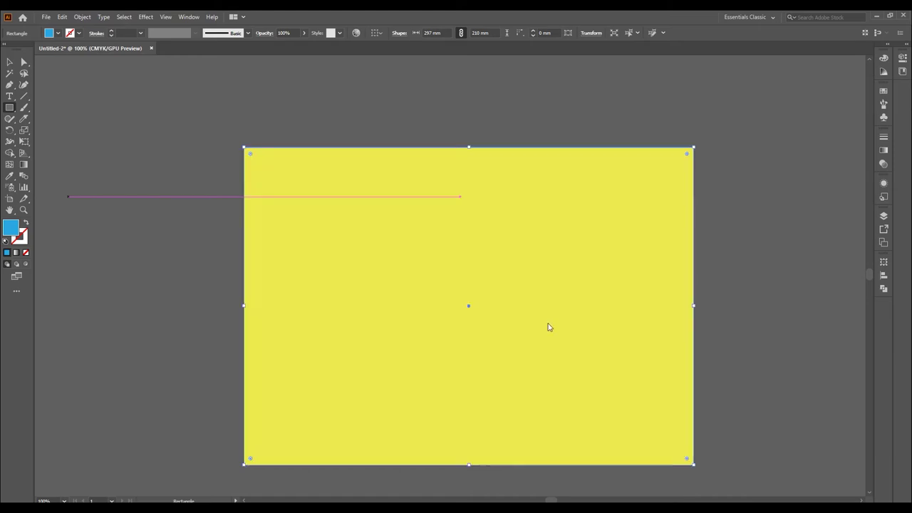
Step: Send the yellow rectangle behind the blue spray
right_click(535, 331)
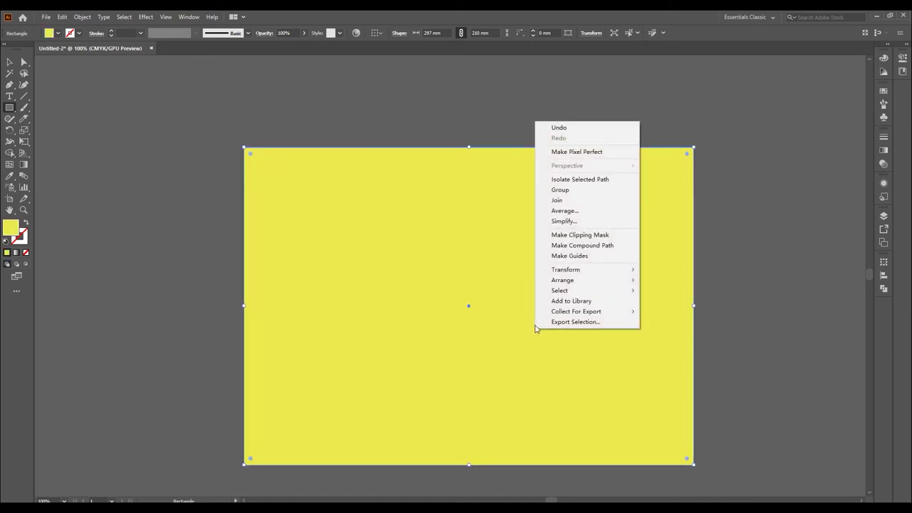
mouse_move(563, 280)
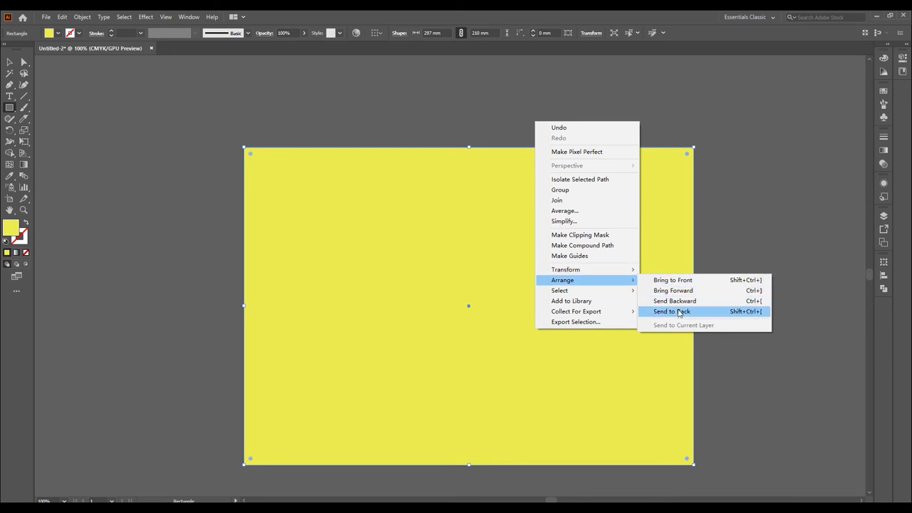
click(680, 312)
click(699, 312)
scroll(701, 313, up, 1)
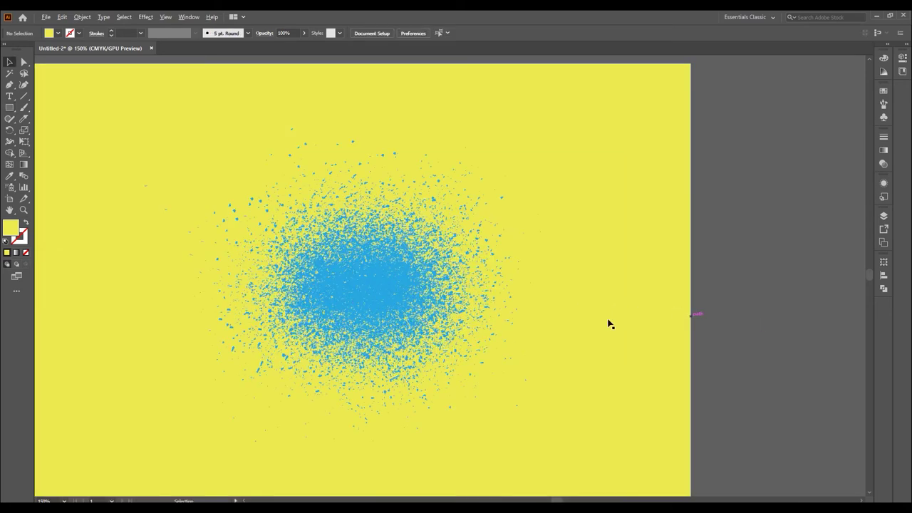
click(570, 322)
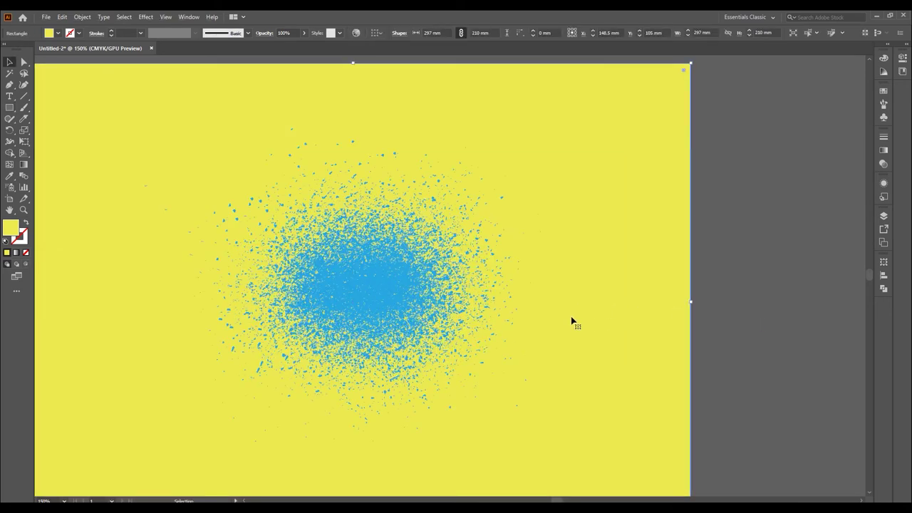
Step: Deselect everything, activate the Paintbrush tool and show the Brushes panel
key(ctrl+shift+a)
key(b)
drag(566, 318, 615, 320)
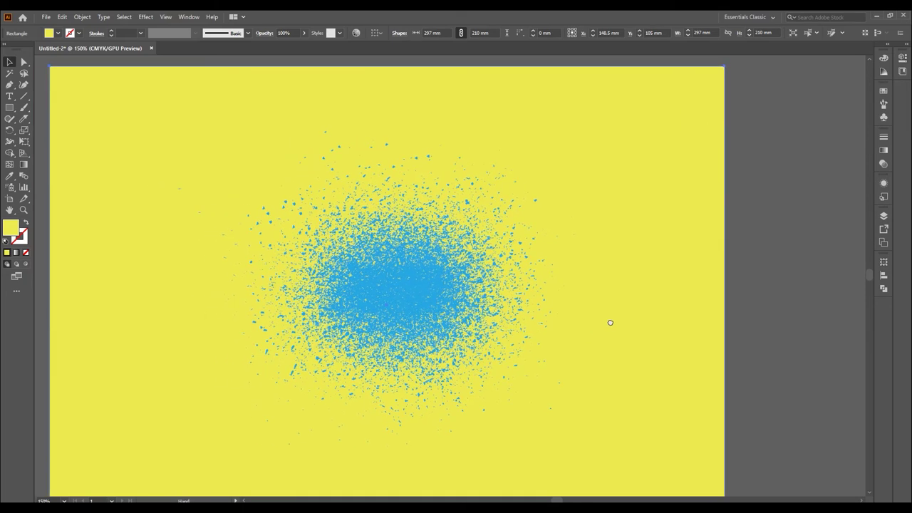
click(884, 104)
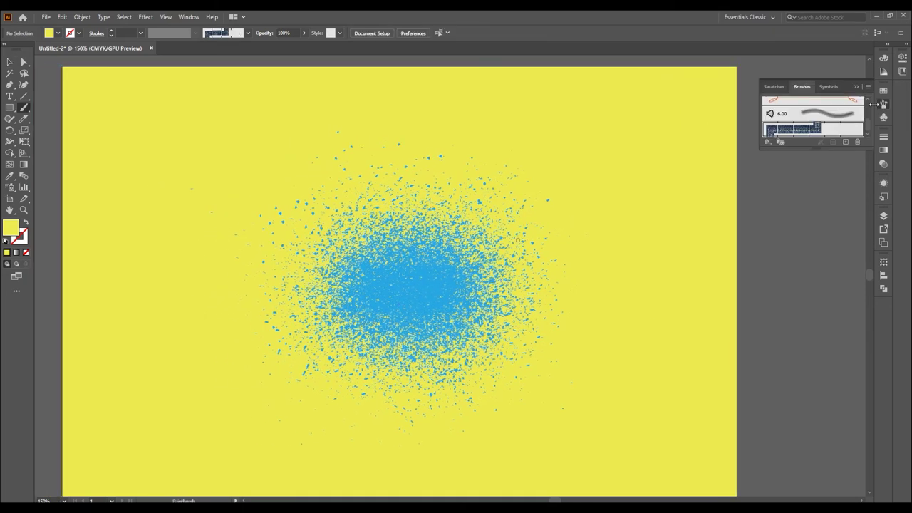
Step: Choose the Ink Splats brush from the Artistic_Ink brush library
click(769, 141)
mouse_move(788, 177)
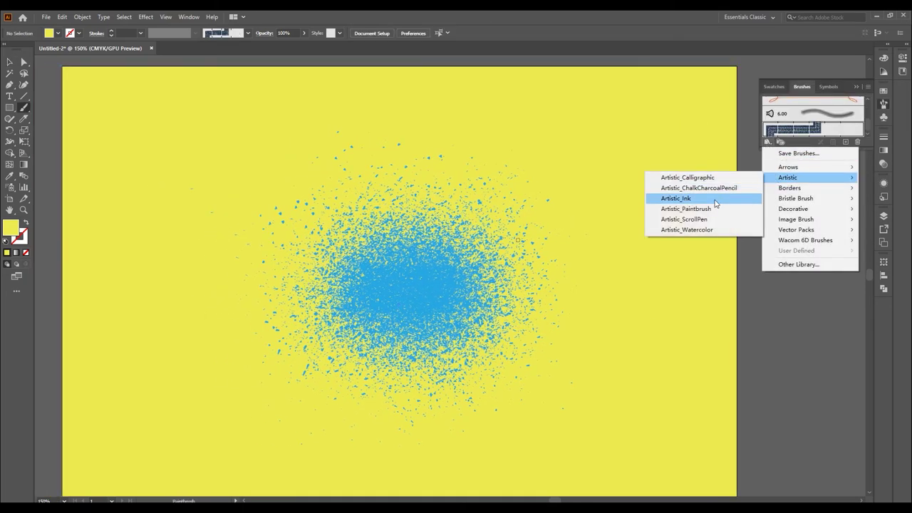
click(716, 204)
click(428, 263)
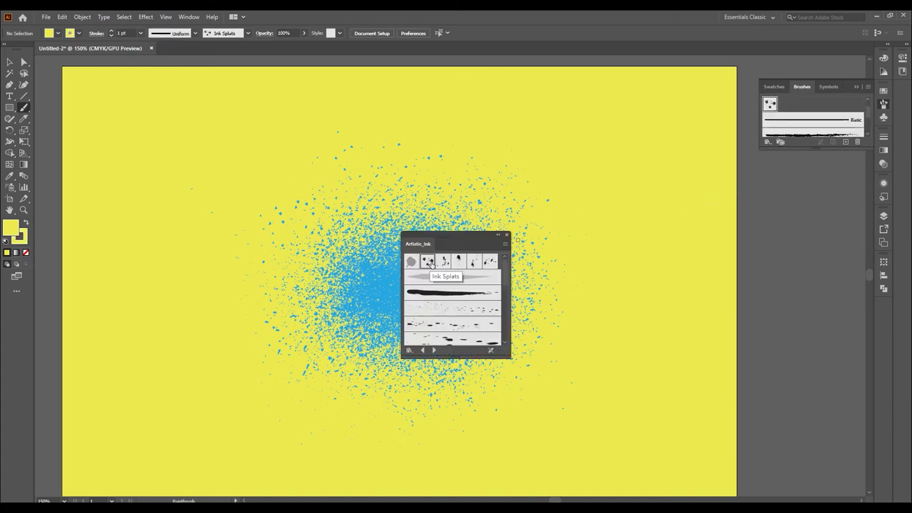
Step: Set the stroke to None and the fill to a blue swatch
key(slash)
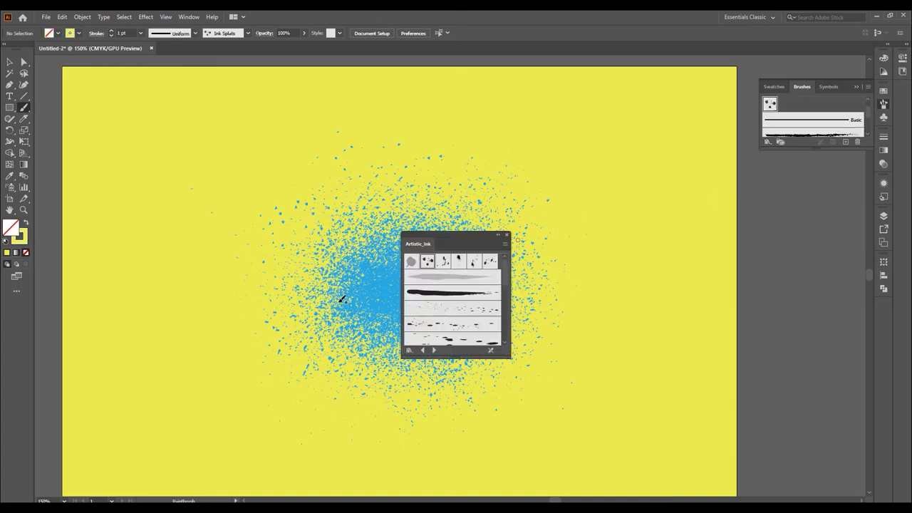
click(79, 33)
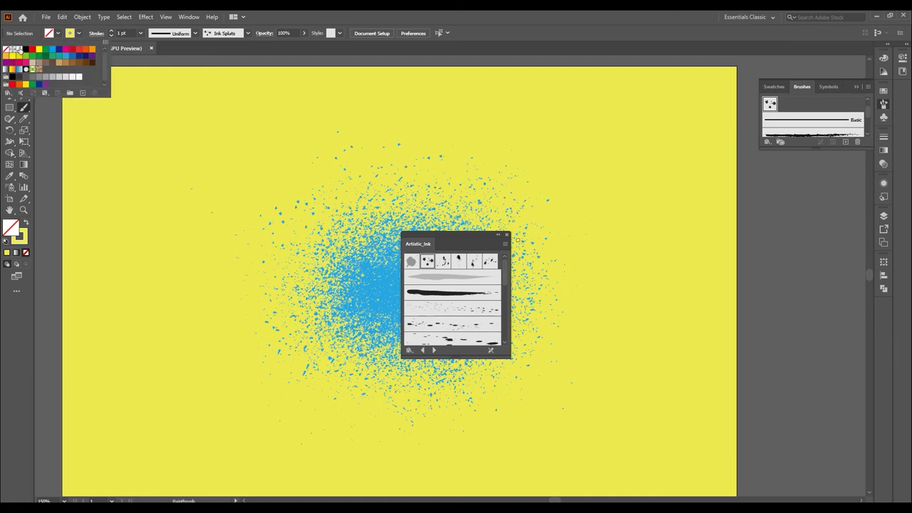
click(6, 49)
click(57, 33)
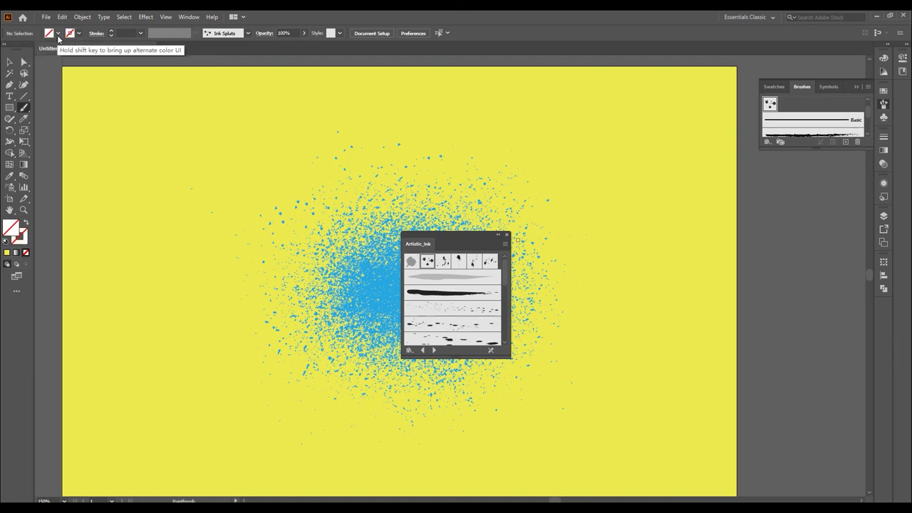
click(57, 33)
click(52, 51)
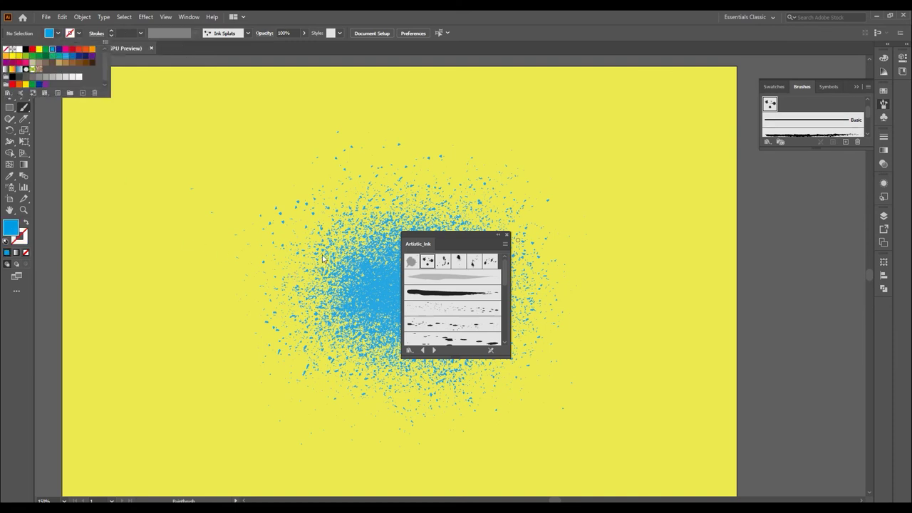
Step: Paint blue Ink Splats strokes around the spray's left, top, lower right, bottom and centre
drag(318, 305, 305, 259)
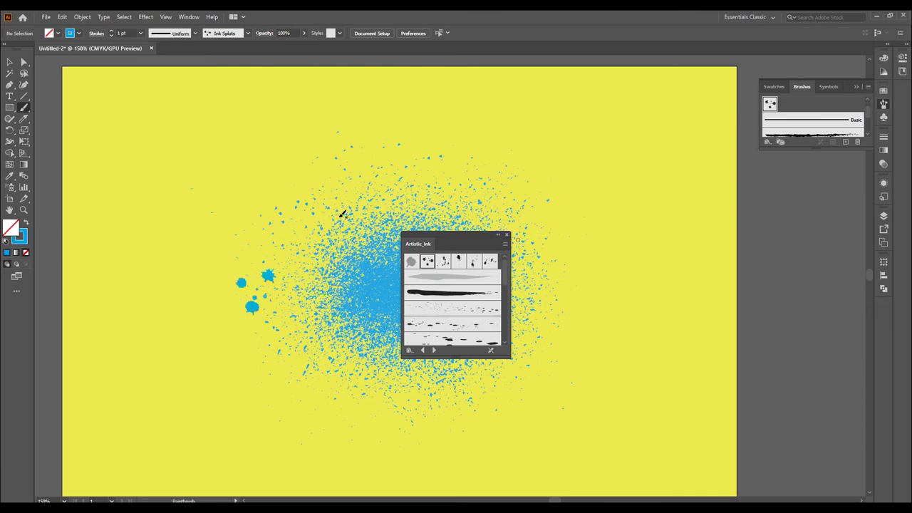
drag(342, 211, 356, 228)
drag(566, 240, 412, 179)
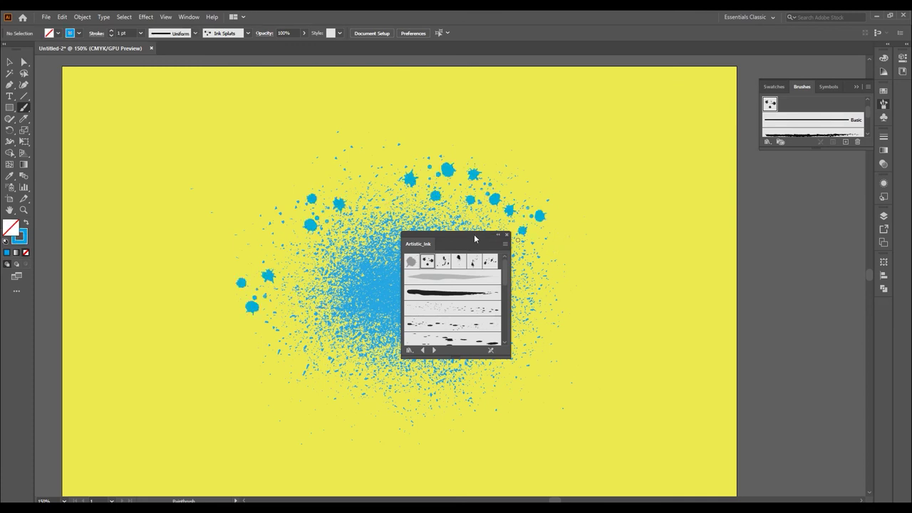
drag(474, 235, 705, 275)
drag(490, 361, 534, 340)
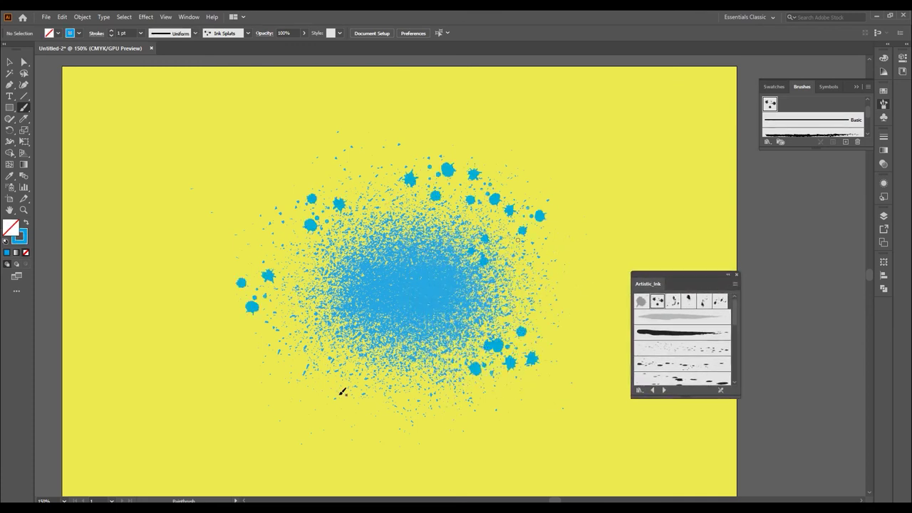
drag(446, 411, 446, 412)
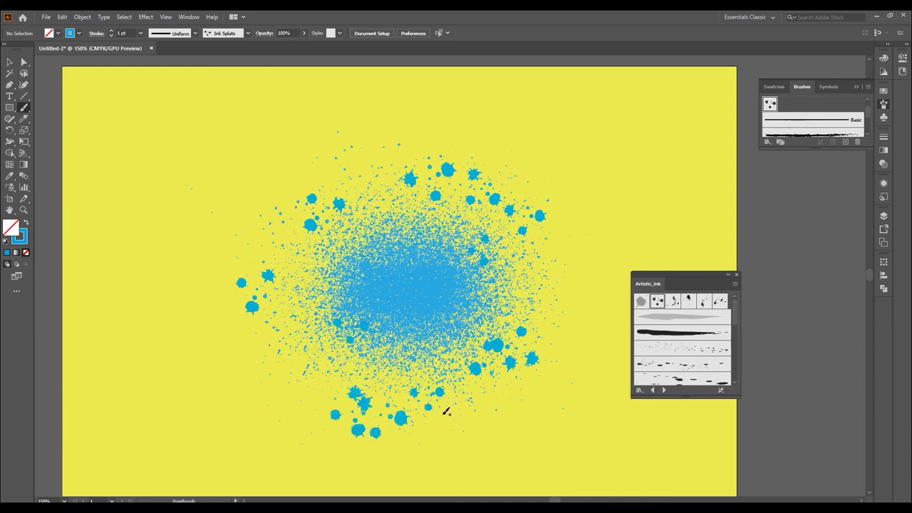
mouse_move(346, 325)
mouse_down()
mouse_move(376, 235)
mouse_move(493, 254)
mouse_move(463, 315)
mouse_up()
drag(266, 341, 251, 311)
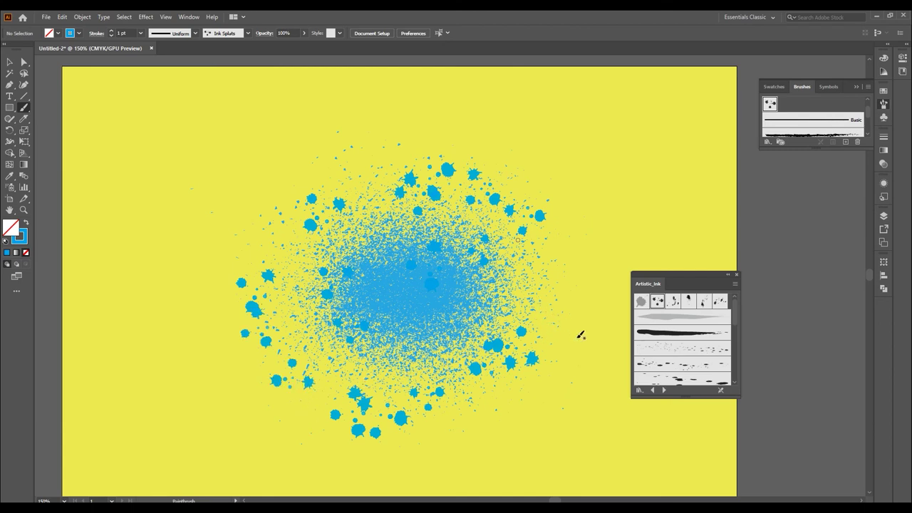
mouse_move(727, 325)
mouse_down()
mouse_move(735, 321)
mouse_move(738, 352)
mouse_up()
Step: Paint four vertical blue drips down from the spray's centre with a long drip ink brush
click(697, 346)
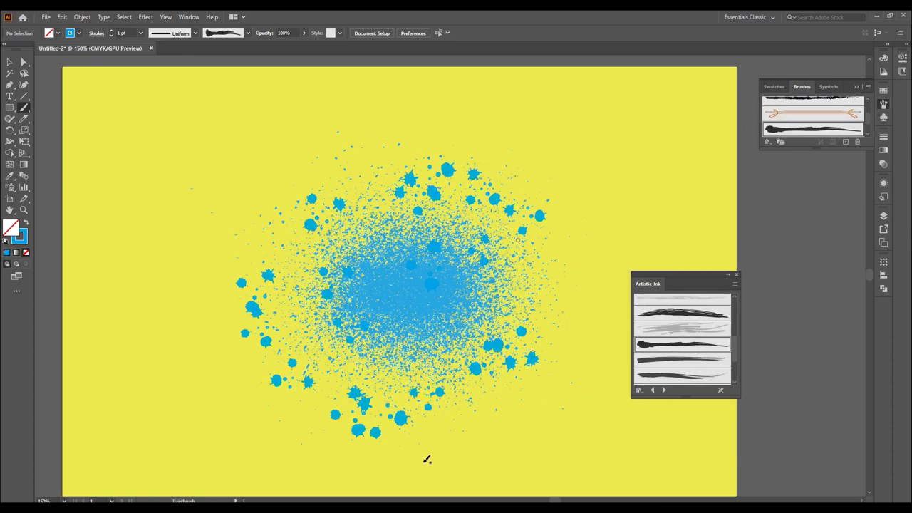
key(ctrl+minus)
drag(458, 308, 464, 412)
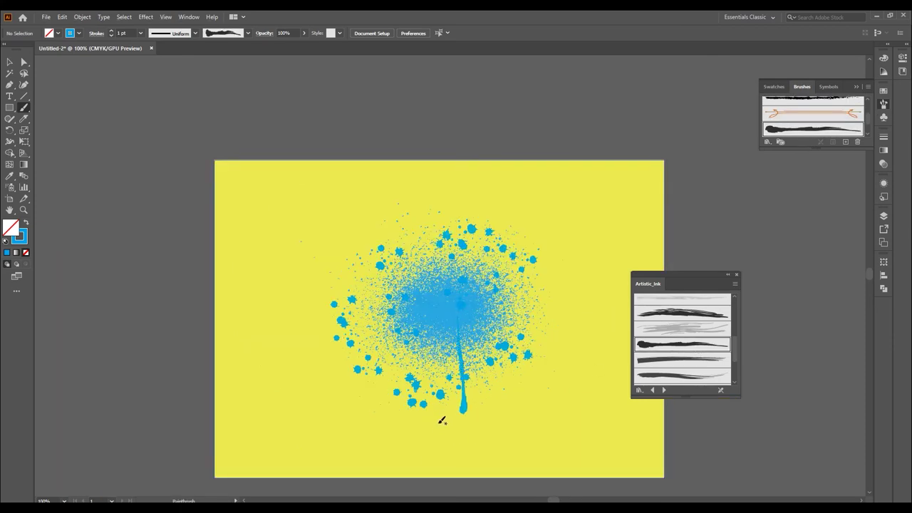
drag(436, 332, 435, 419)
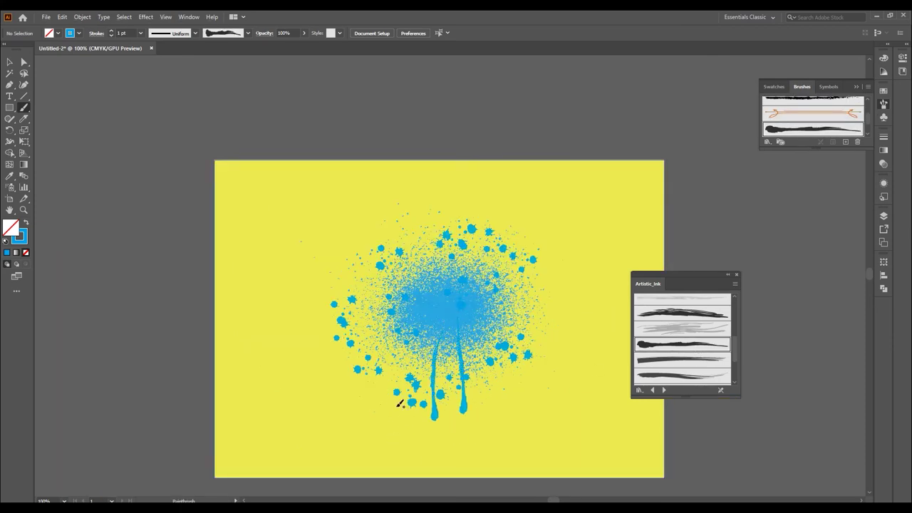
drag(409, 318, 397, 407)
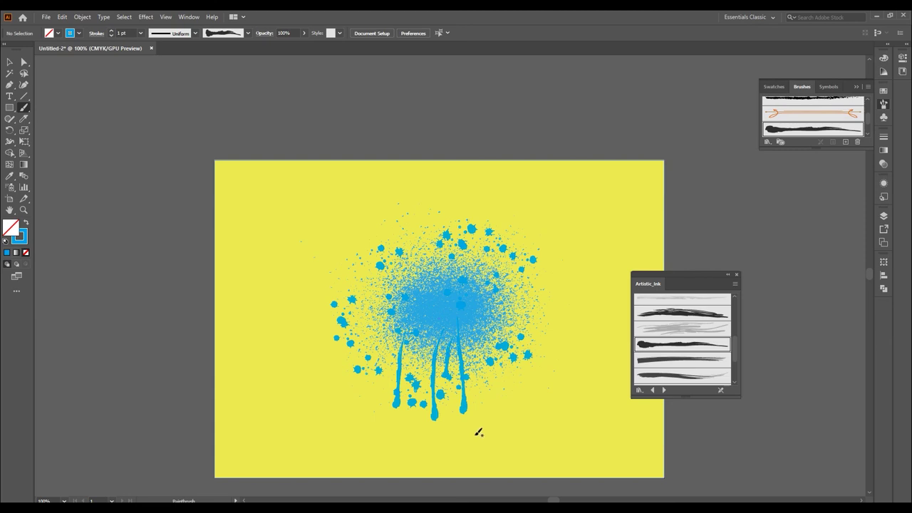
drag(473, 306, 480, 427)
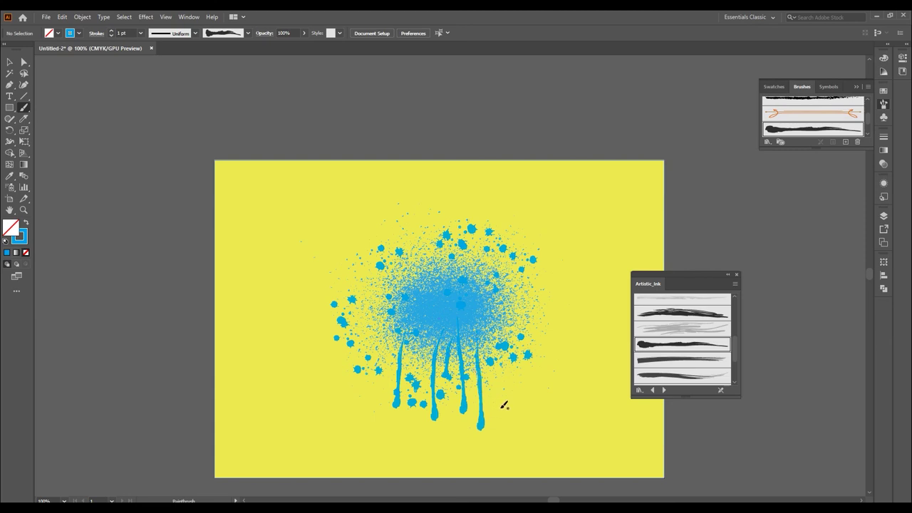
Step: Close the Artistic_Ink library and Brushes panel, then zoom in on the finished artwork
click(738, 274)
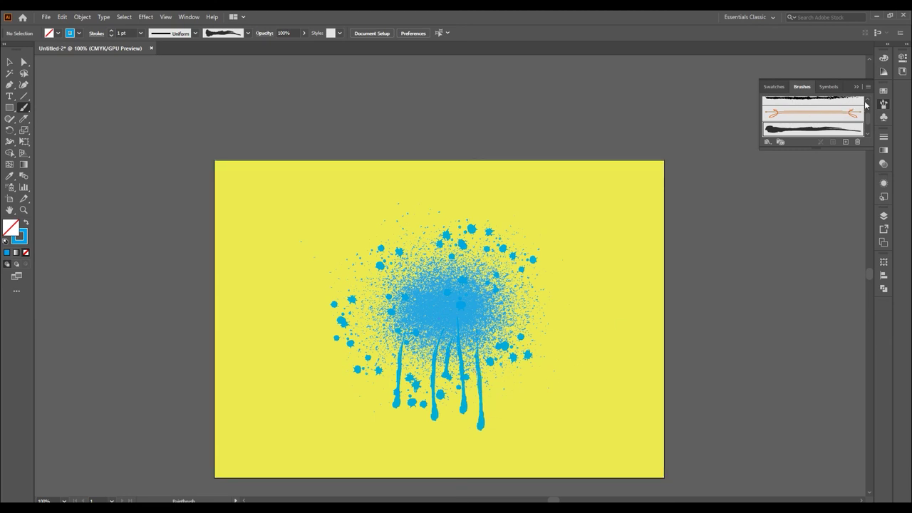
click(869, 82)
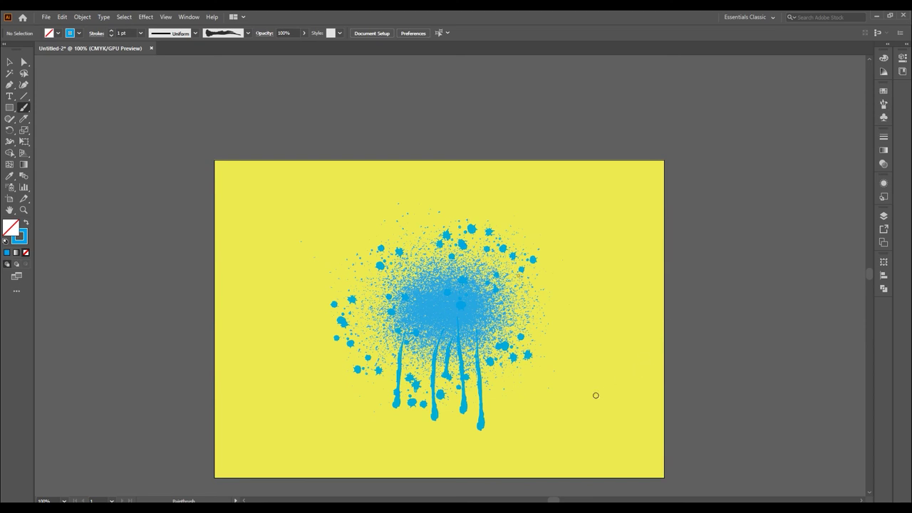
scroll(596, 395, up, 1)
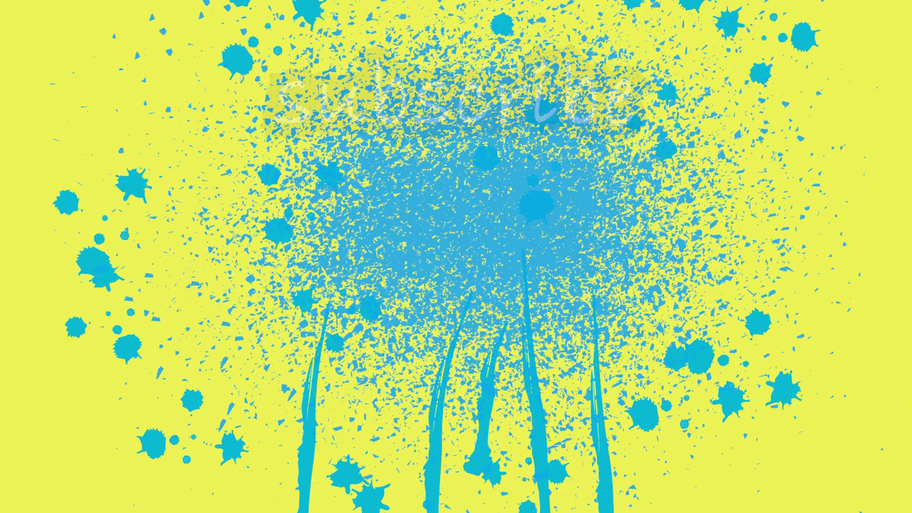